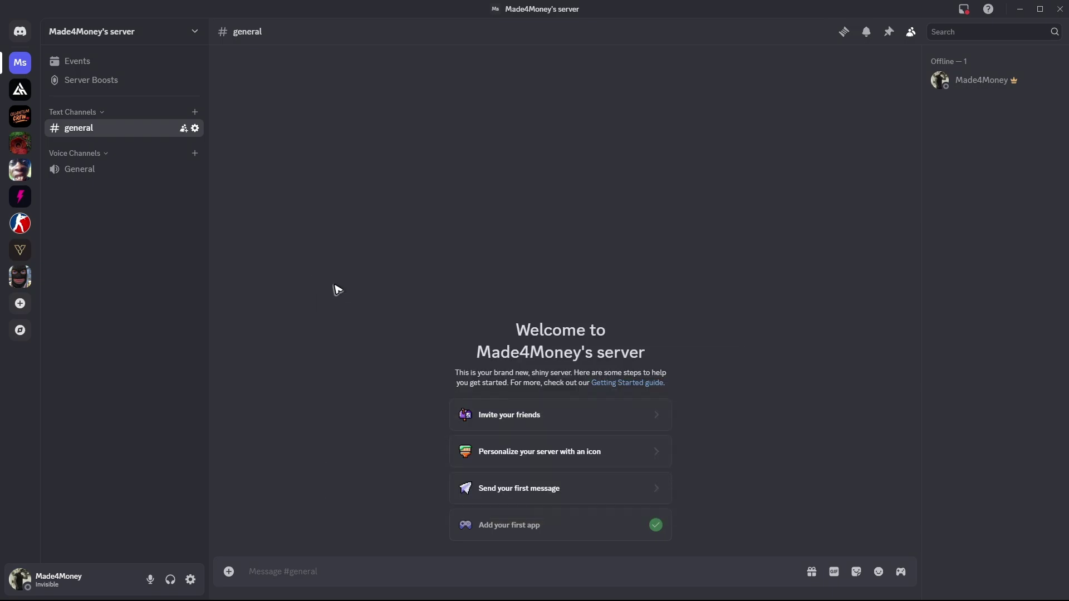
Search the server's App Directory for 'dyno'
click(192, 32)
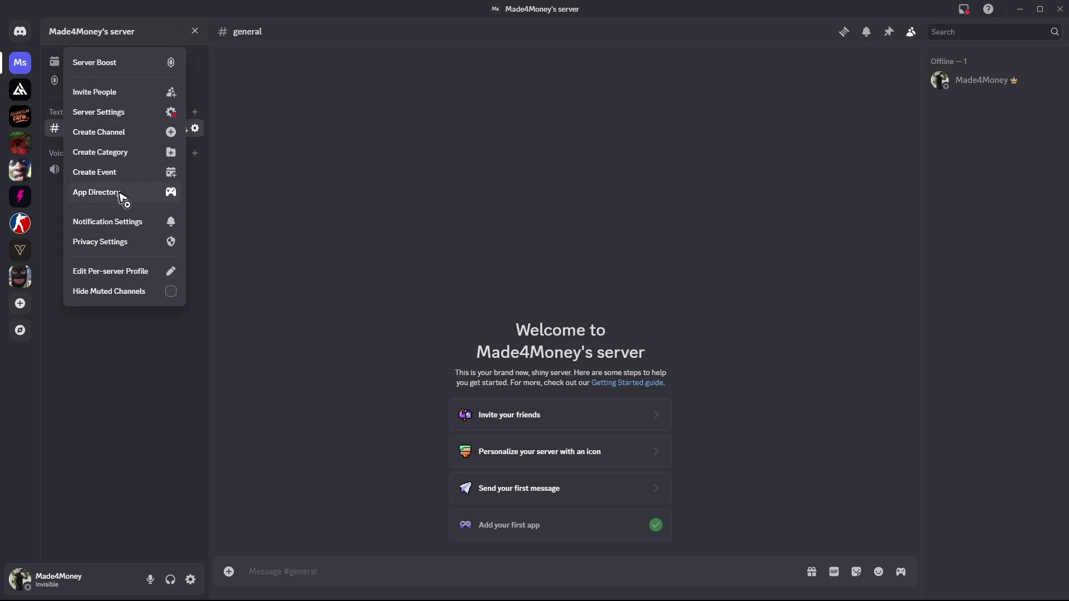
click(98, 192)
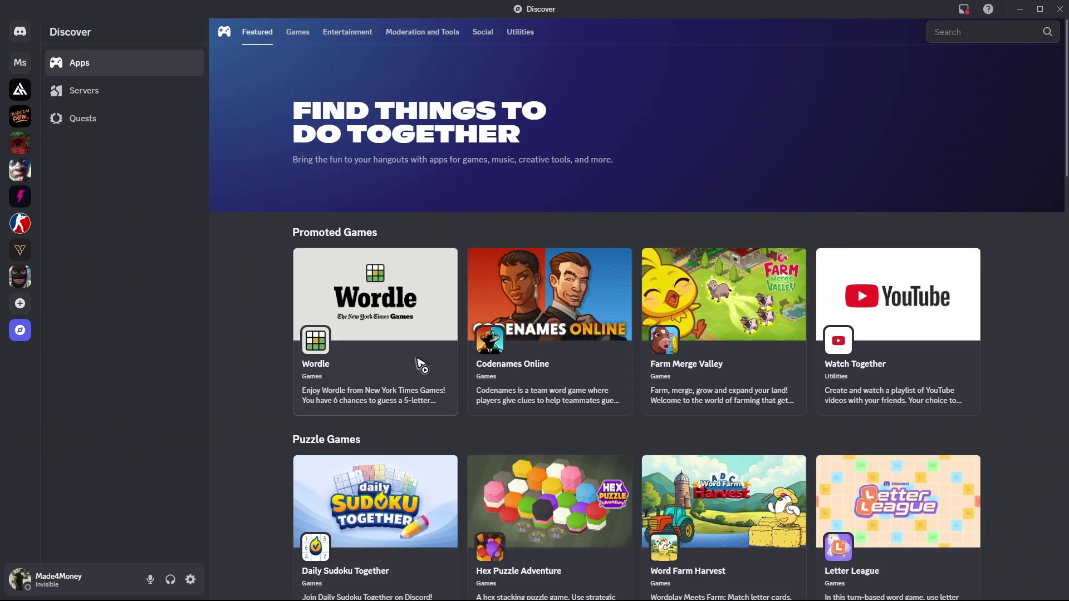
click(973, 30)
text(dyn)
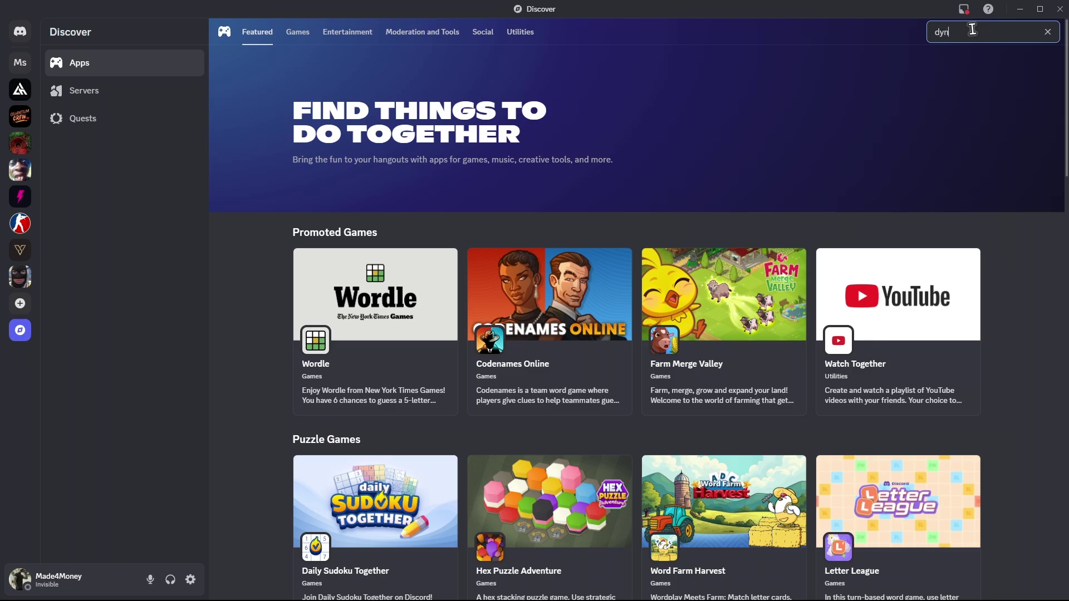
text(o)
key(Return)
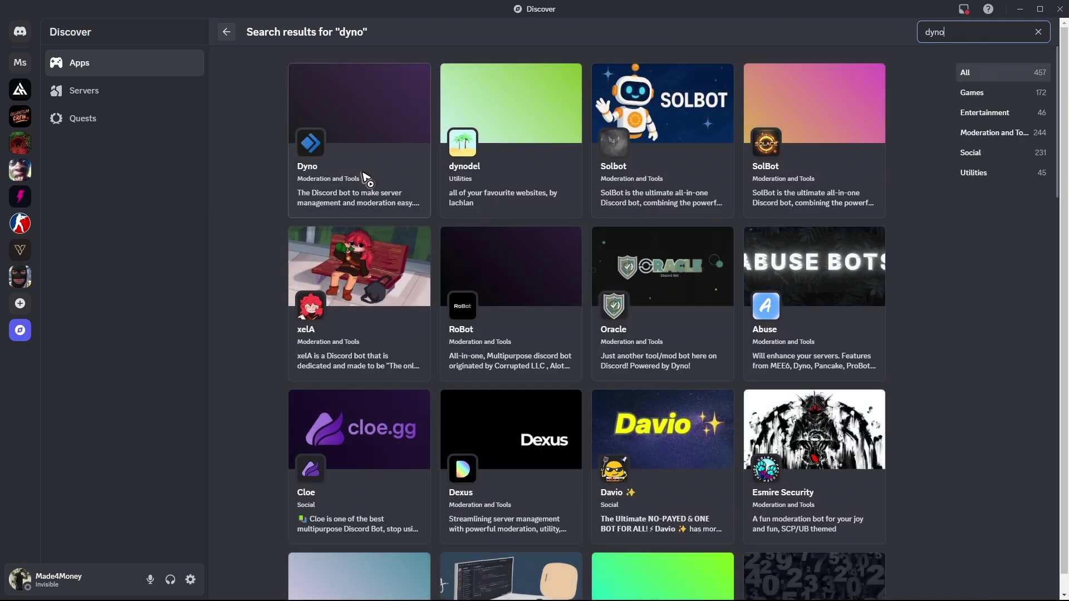
Open the Dyno app page, choose Add App, and continue to Dyno's invite website
click(365, 178)
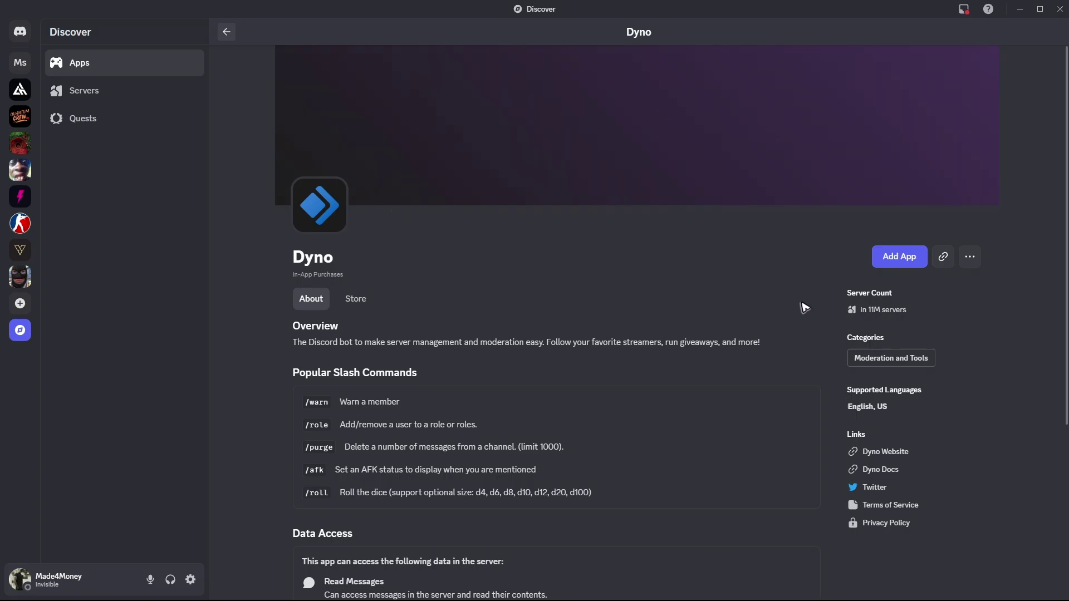
click(900, 262)
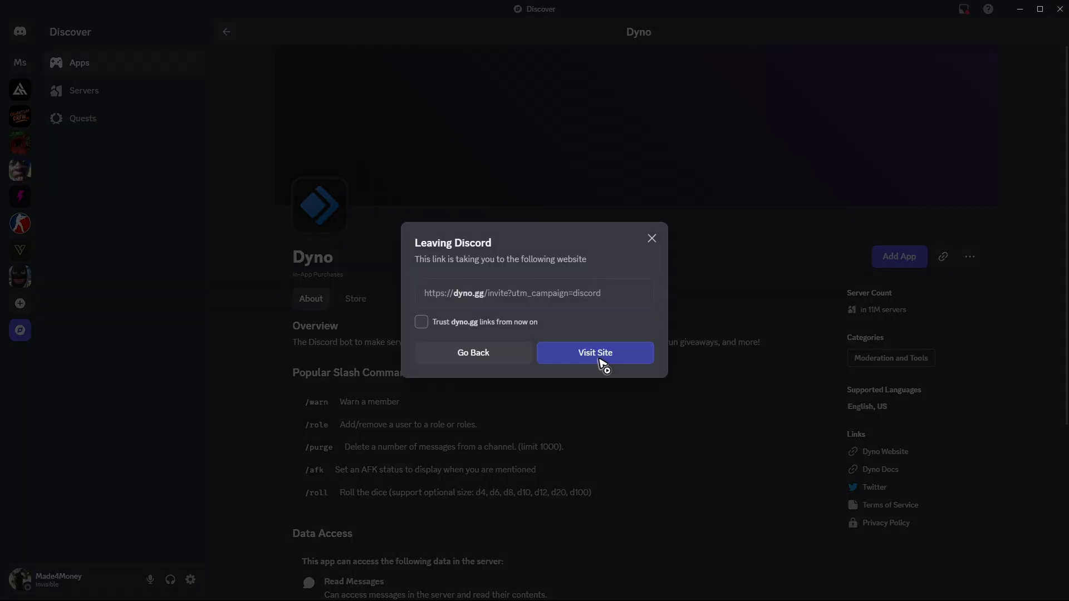
click(599, 360)
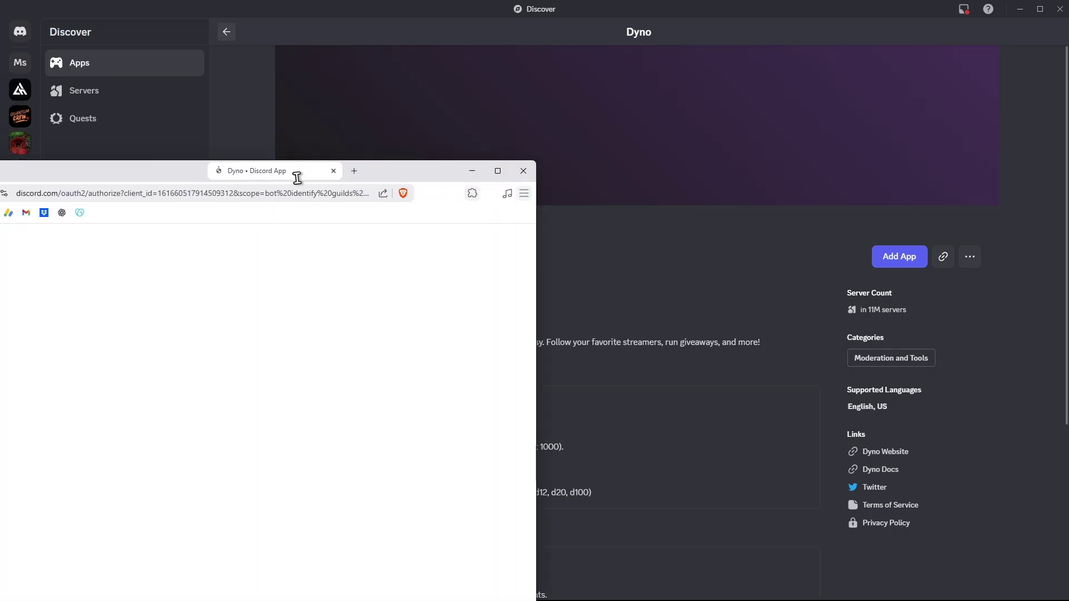
Maximize the browser and authorize Dyno with its permissions for Made4Money's server
drag(296, 175, 664, 106)
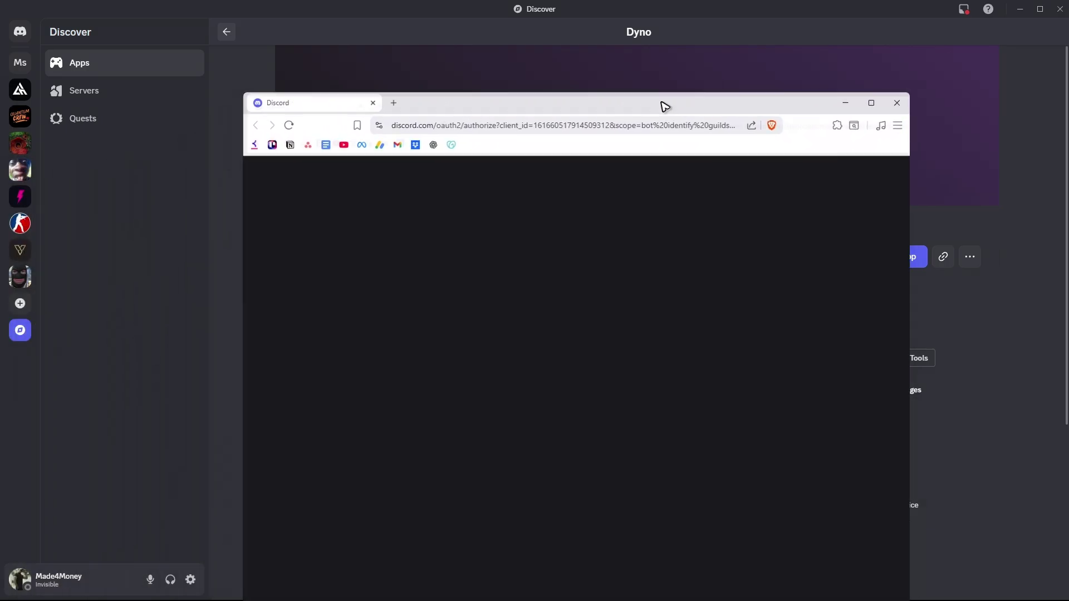
double_click(664, 106)
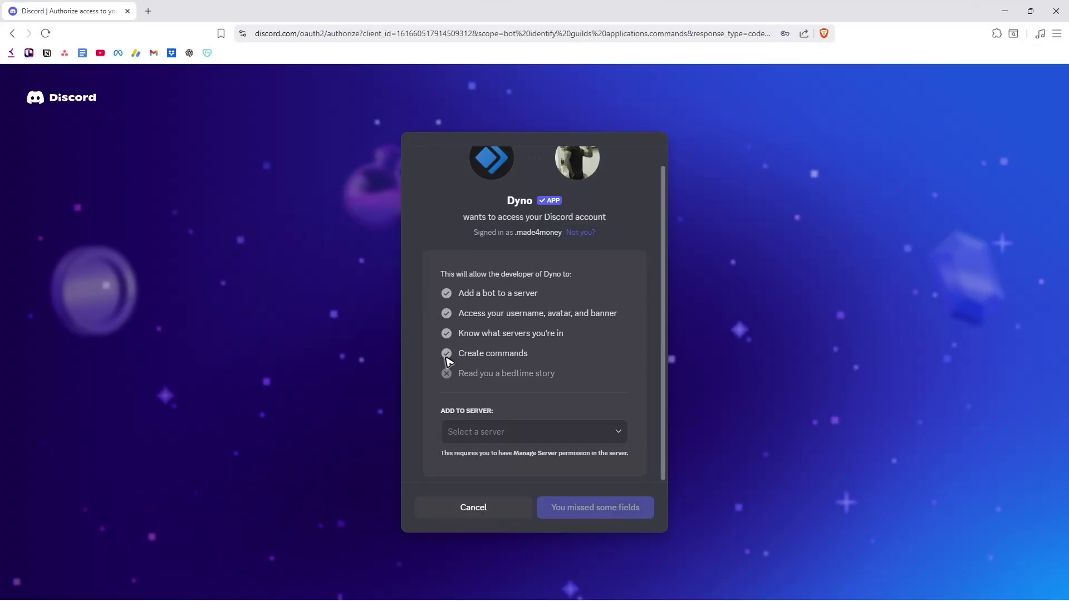
click(621, 434)
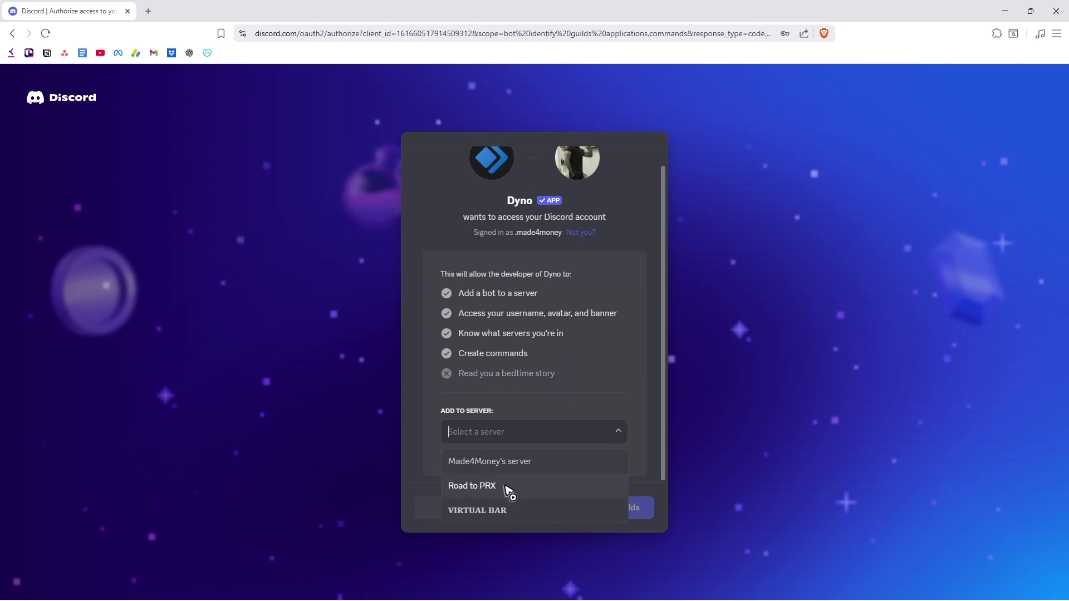
click(499, 463)
click(616, 506)
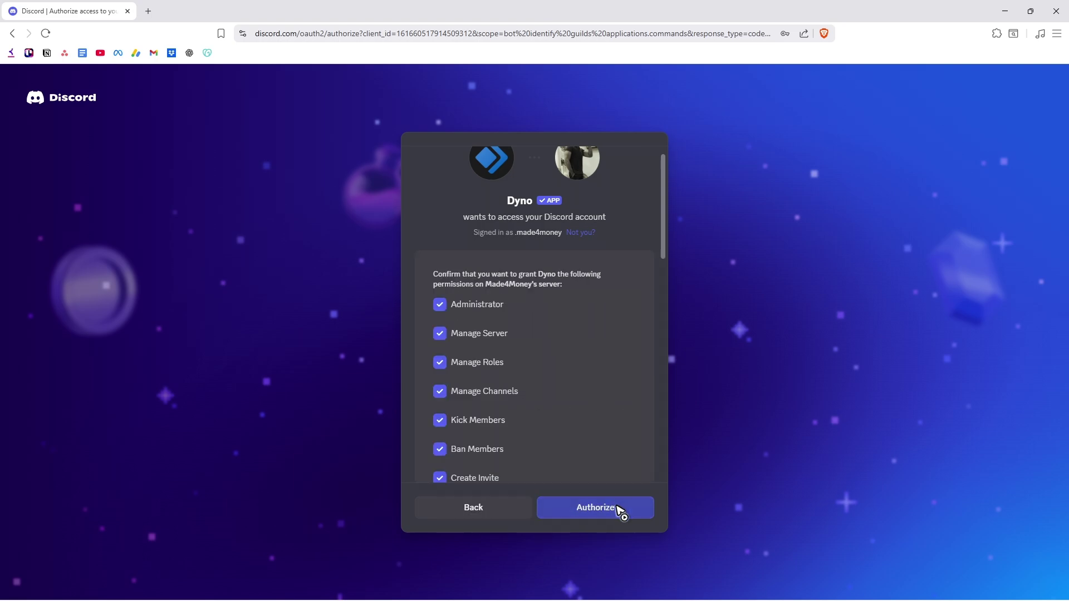
scroll(520, 373, down, 3)
scroll(560, 431, down, 3)
scroll(542, 432, down, 3)
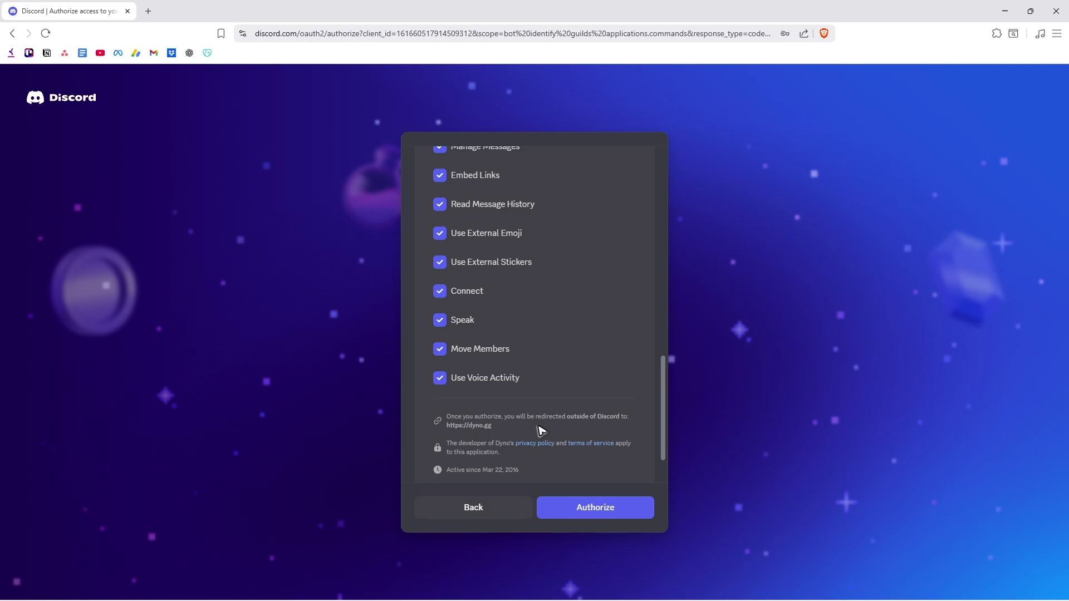
scroll(485, 292, up, 5)
scroll(495, 239, up, 5)
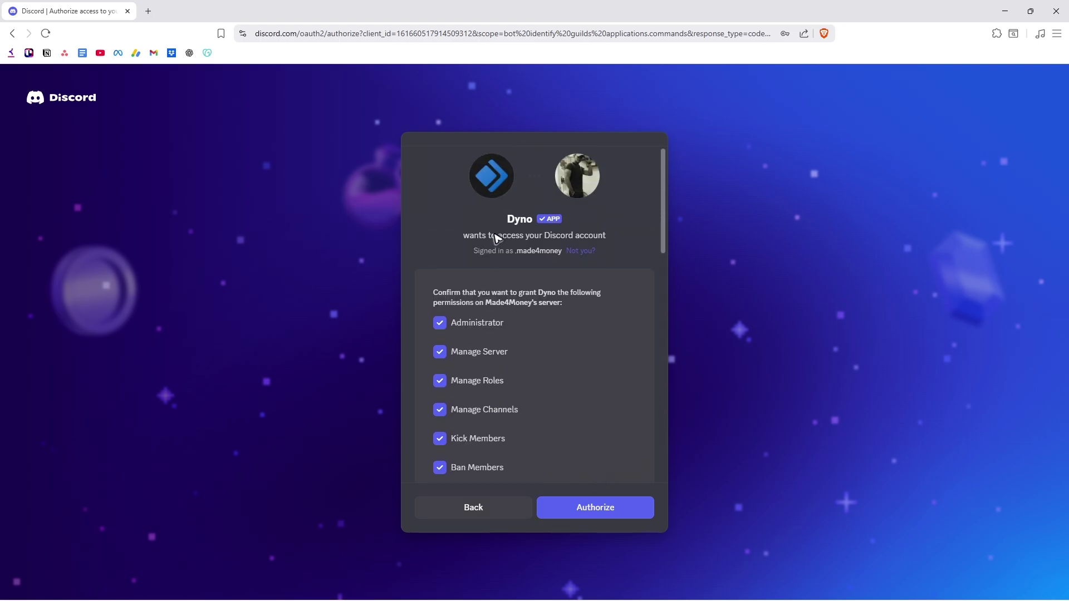
click(623, 517)
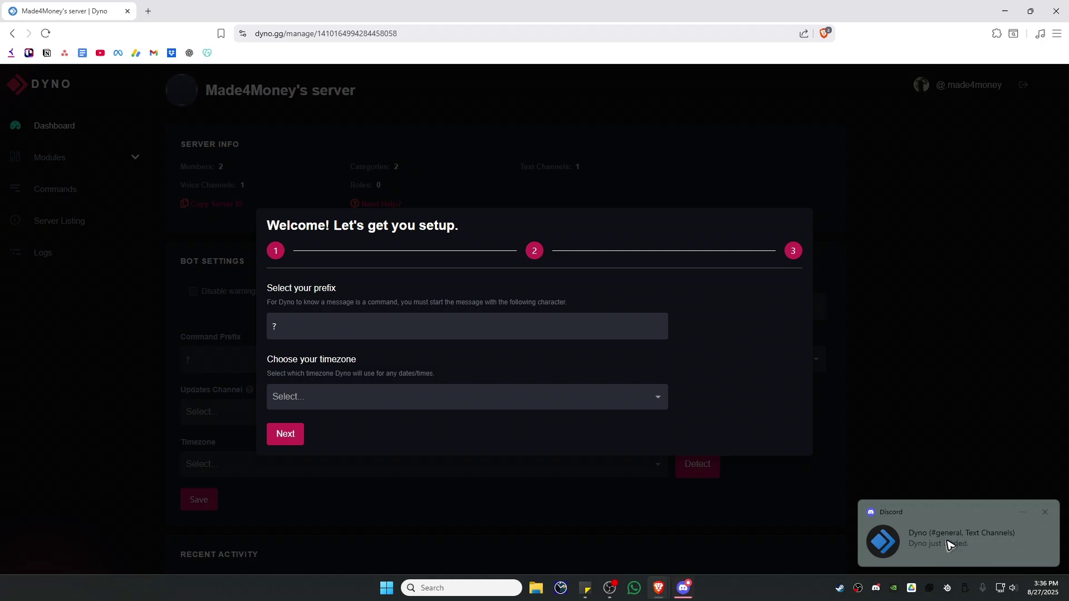
Confirm Dyno is online in Made4Money's #general, then minimize Discord
click(876, 590)
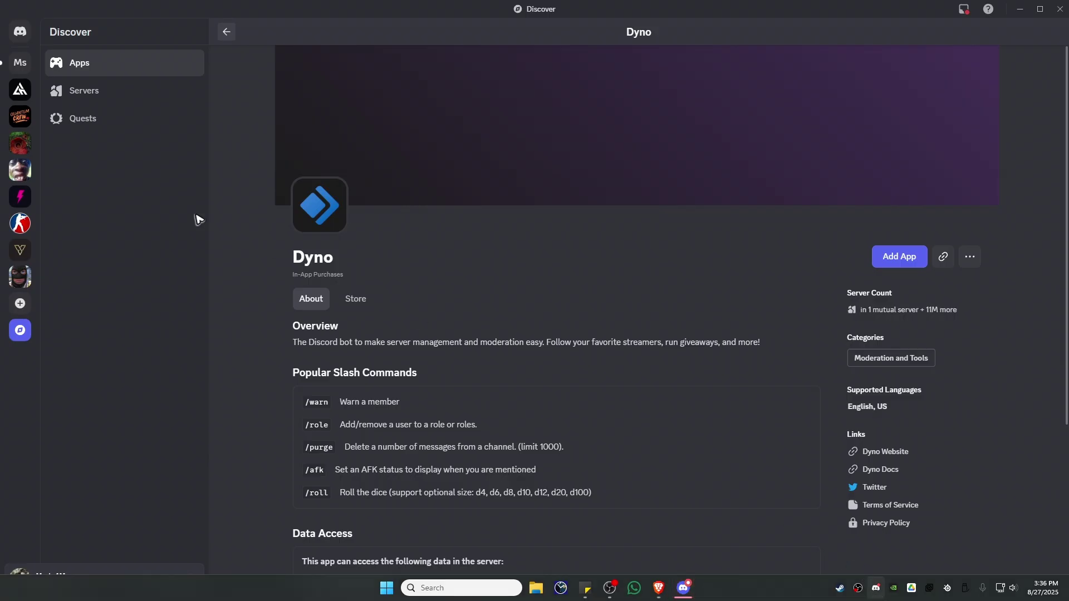
click(21, 63)
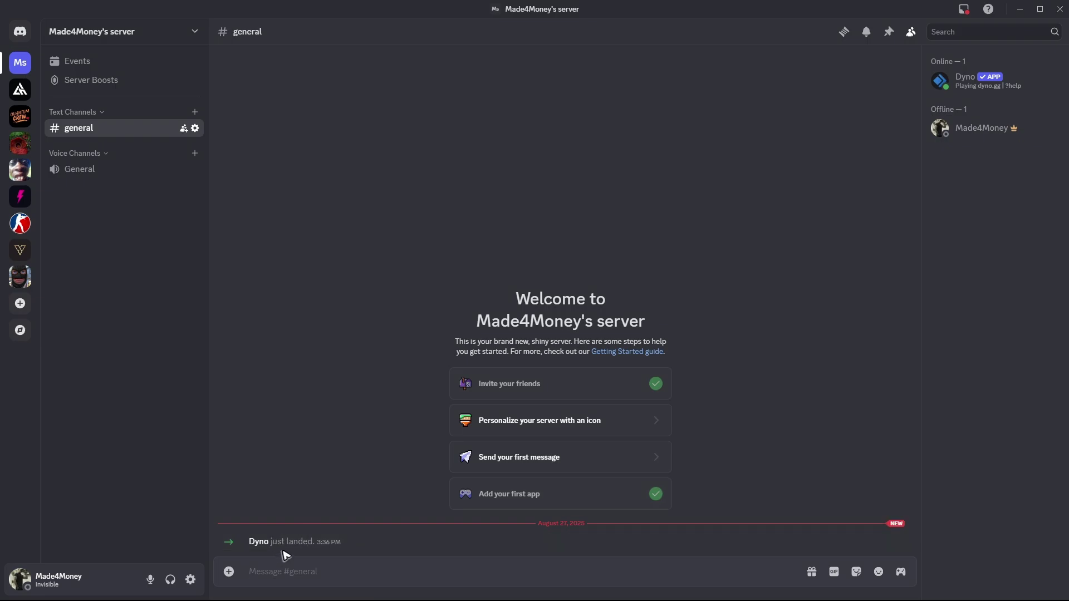
click(1019, 9)
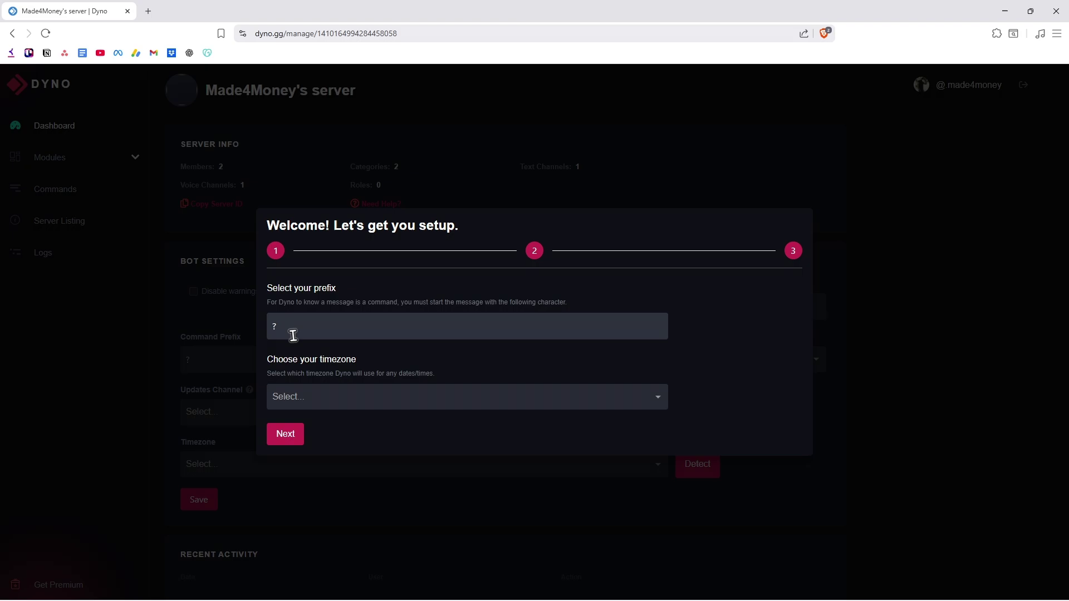
click(339, 396)
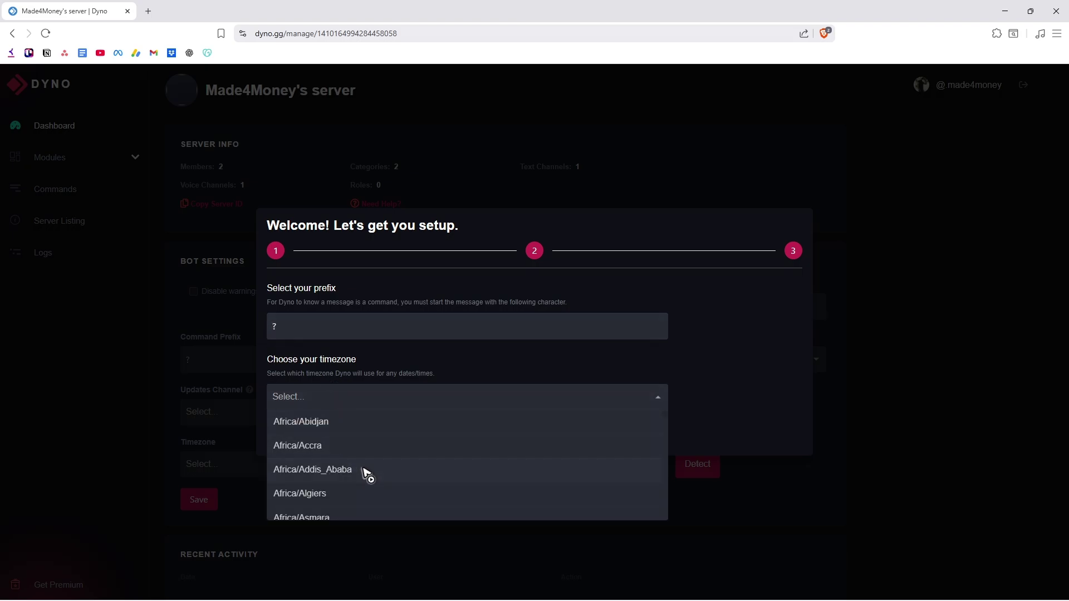
text(as)
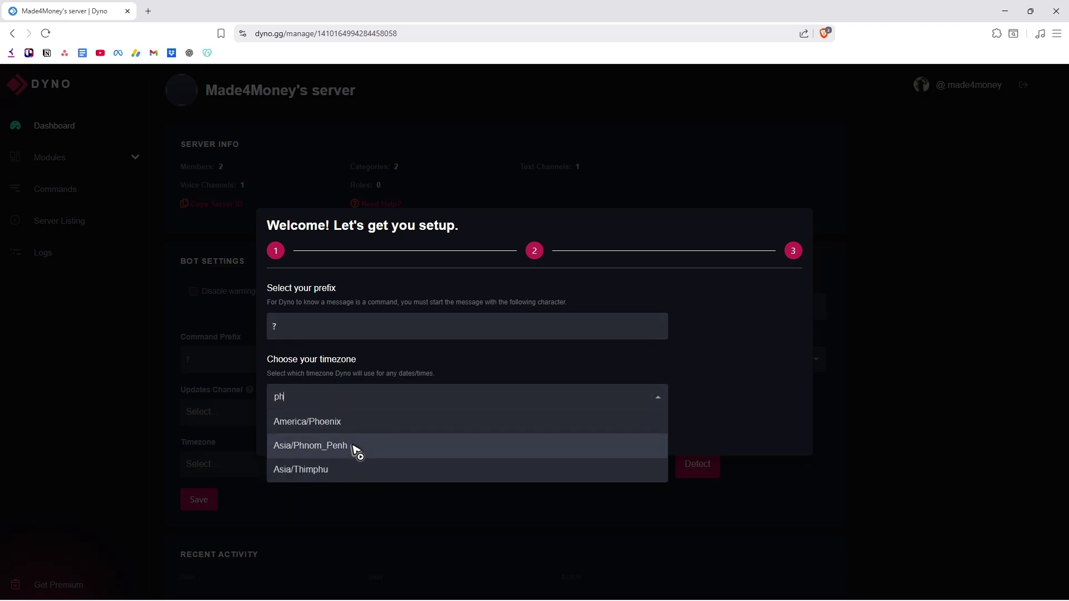
text(ia)
scroll(349, 457, down, 2)
scroll(351, 458, down, 2)
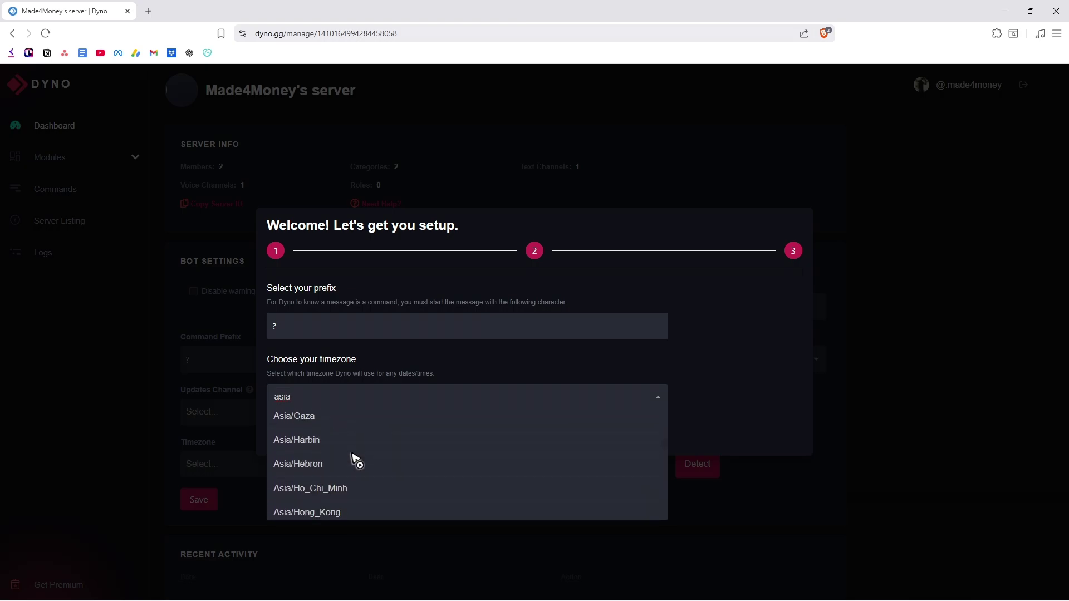
scroll(351, 458, down, 2)
scroll(357, 460, down, 5)
click(326, 469)
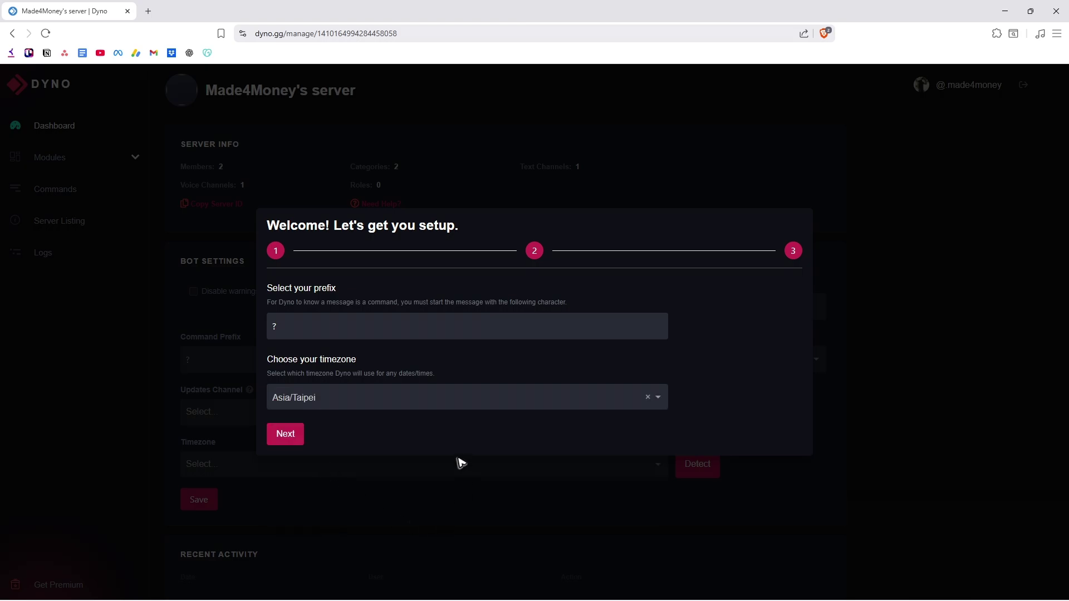
click(288, 434)
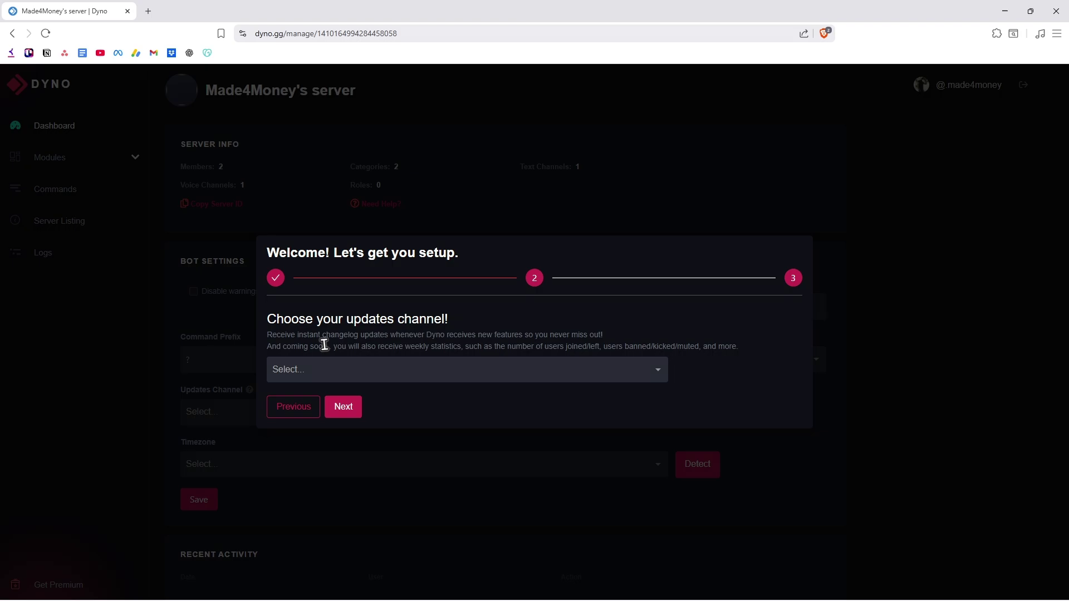
Choose general as Dyno's updates channel and finish the setup wizard
click(364, 373)
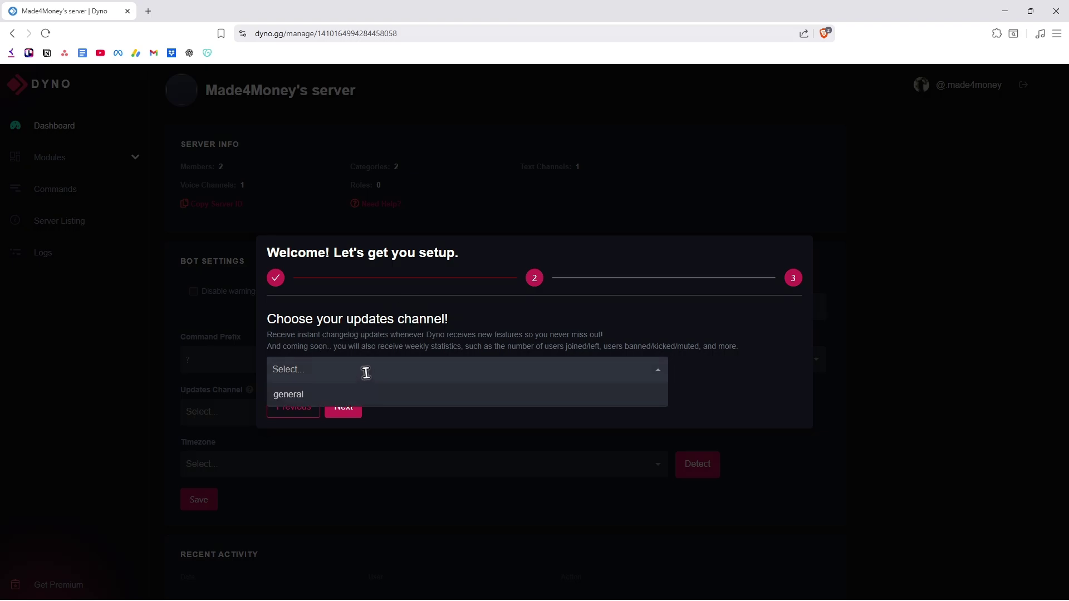
click(346, 395)
click(350, 407)
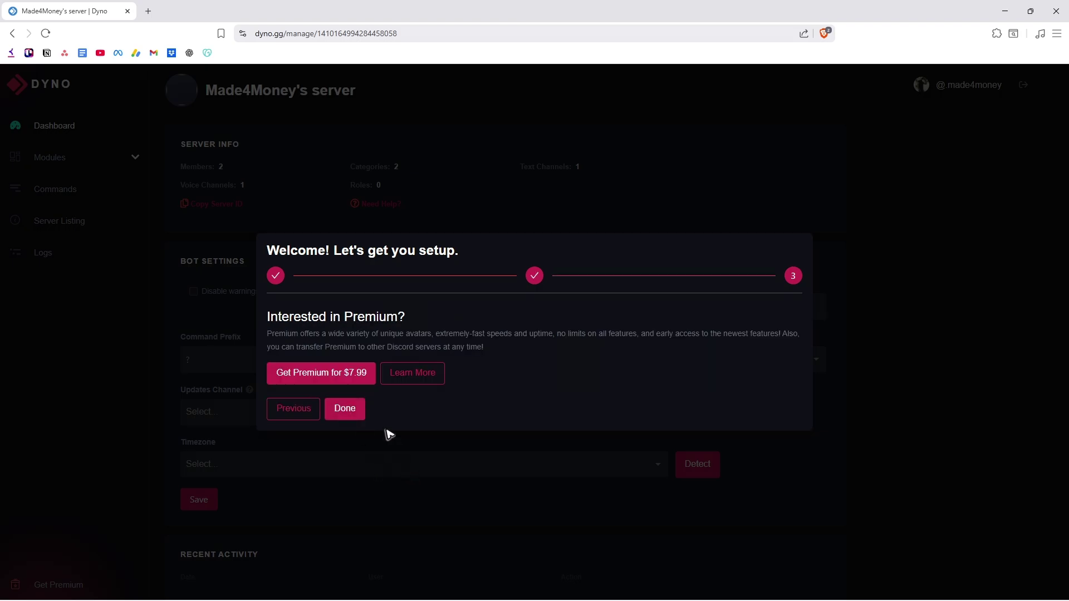
click(346, 410)
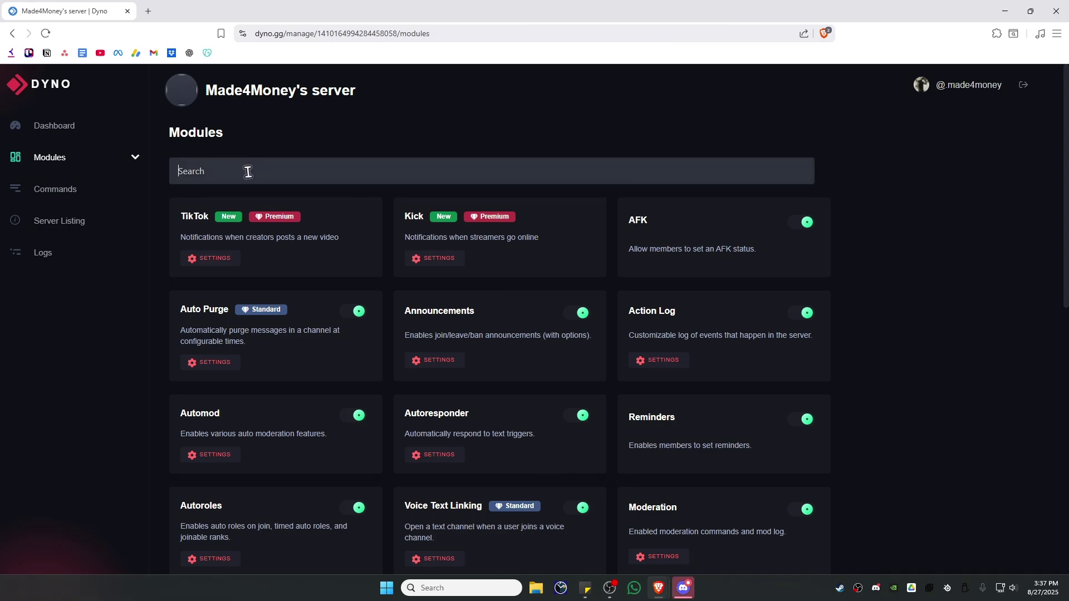
text(welcome)
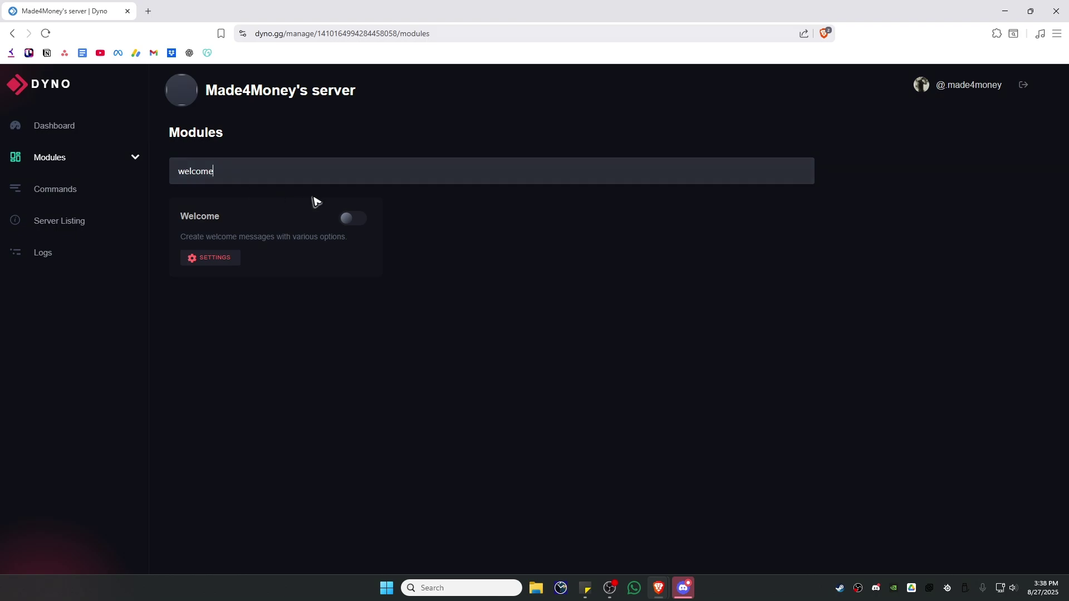
Toggle Dyno's Welcome module on and bring up its settings page
click(352, 218)
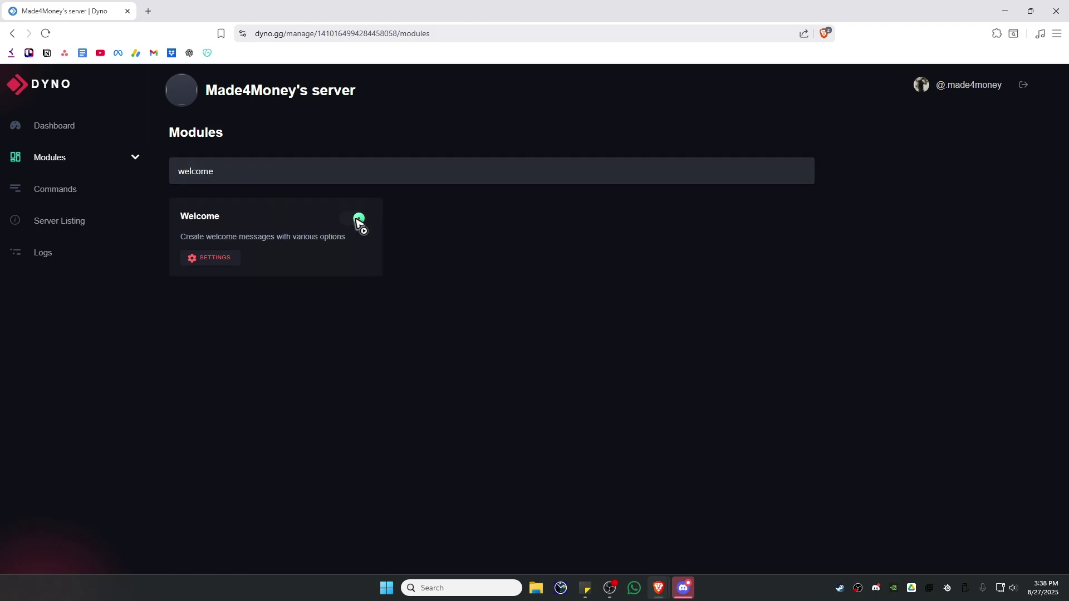
click(218, 260)
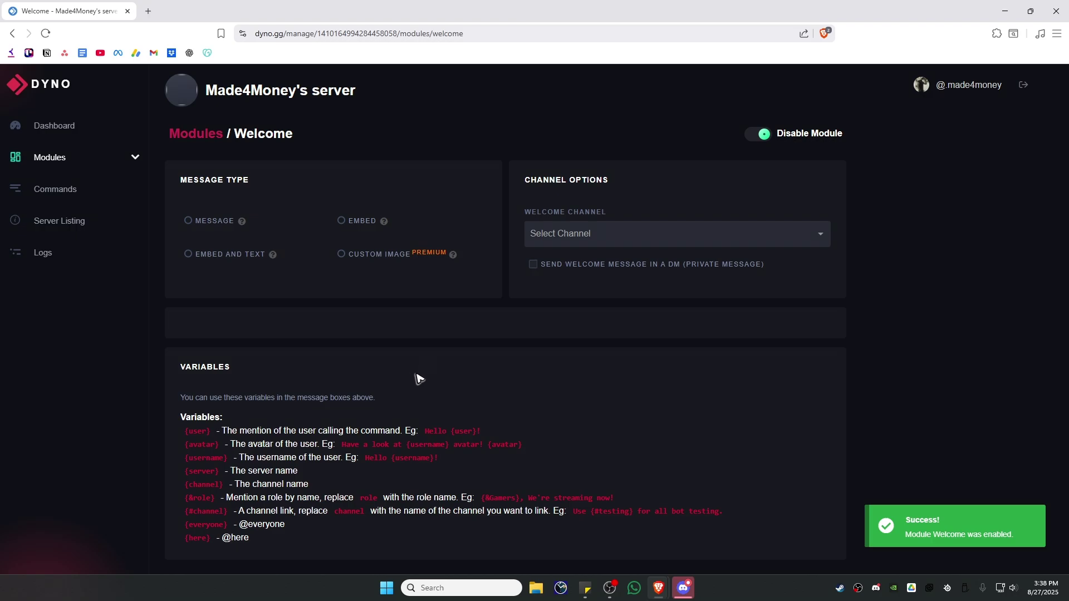
Save a plain 'Welcome to the server, {user}!' message for general, then check #general
click(194, 226)
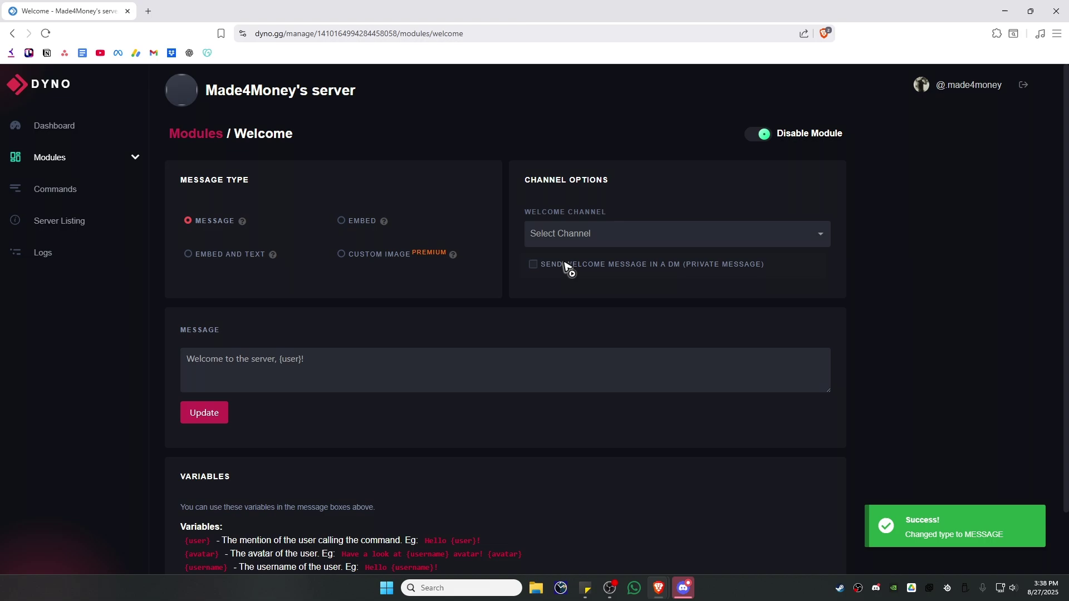
click(586, 237)
click(566, 261)
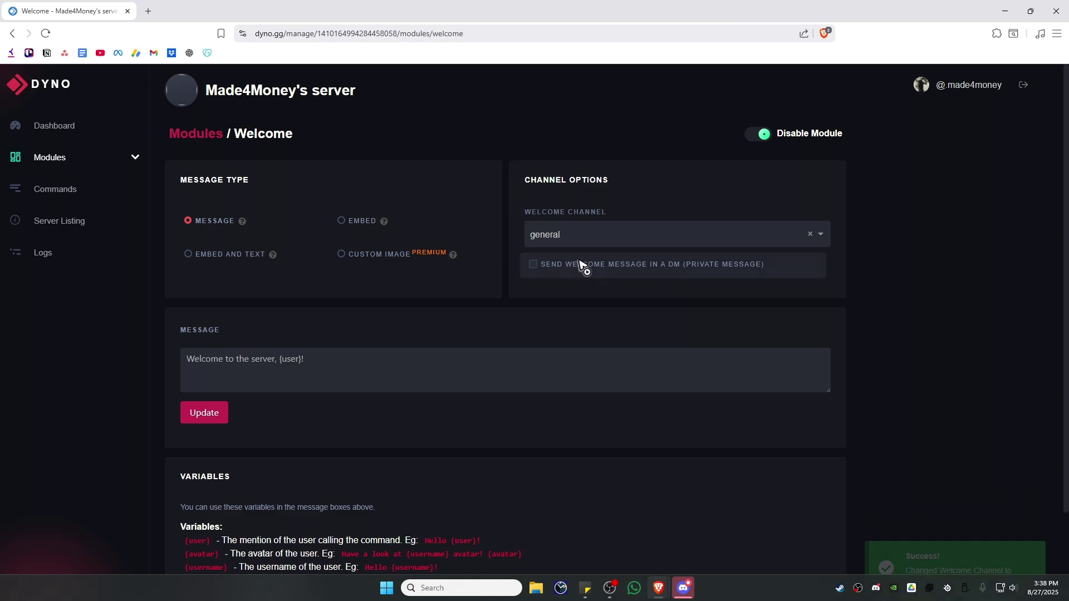
scroll(228, 284, down, 1)
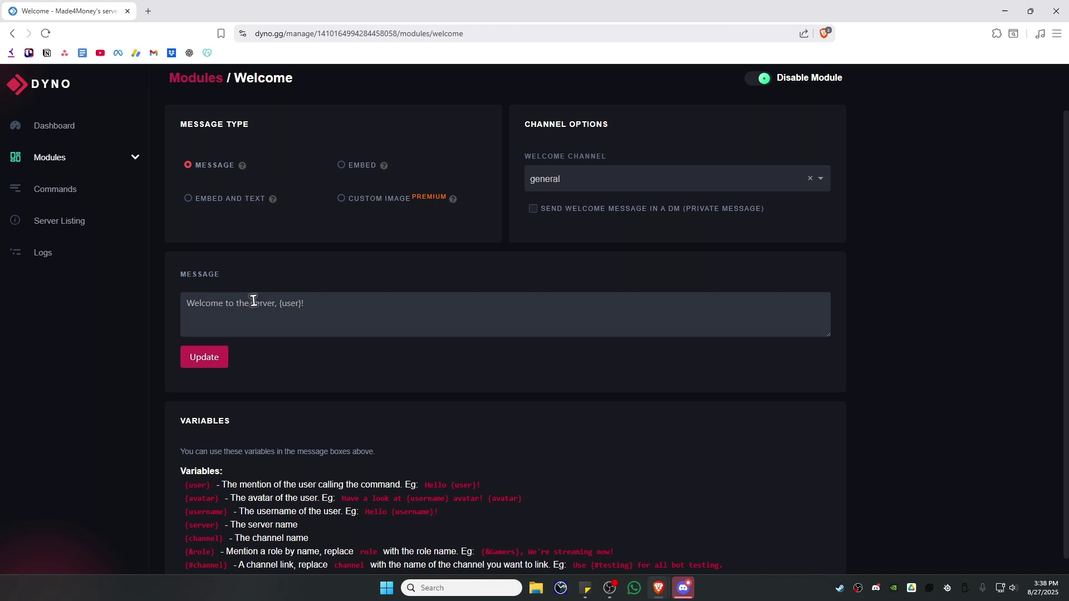
scroll(331, 300, down, 1)
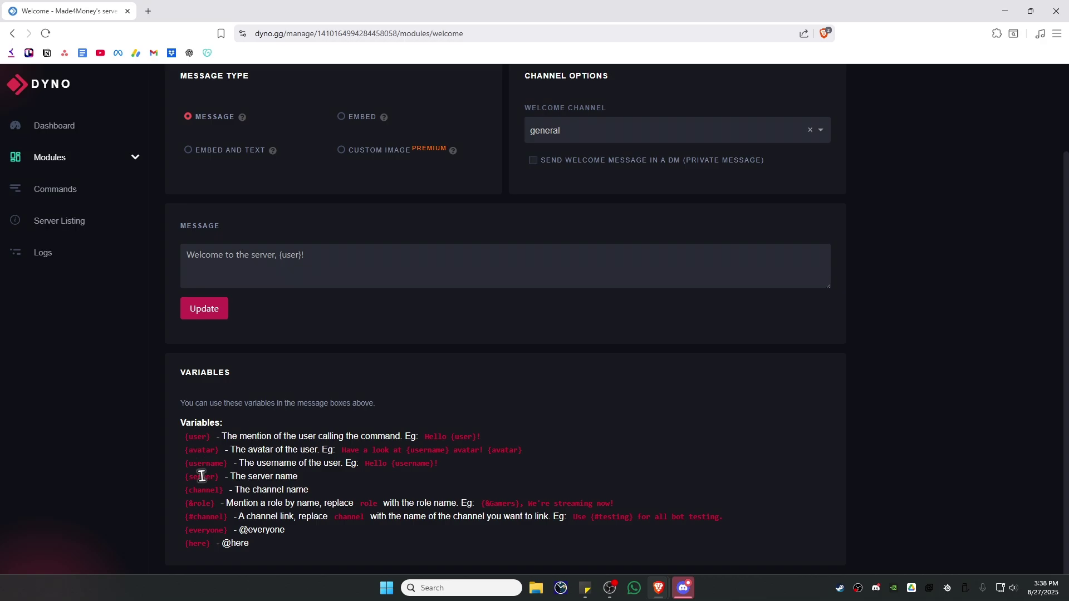
scroll(225, 505, up, 2)
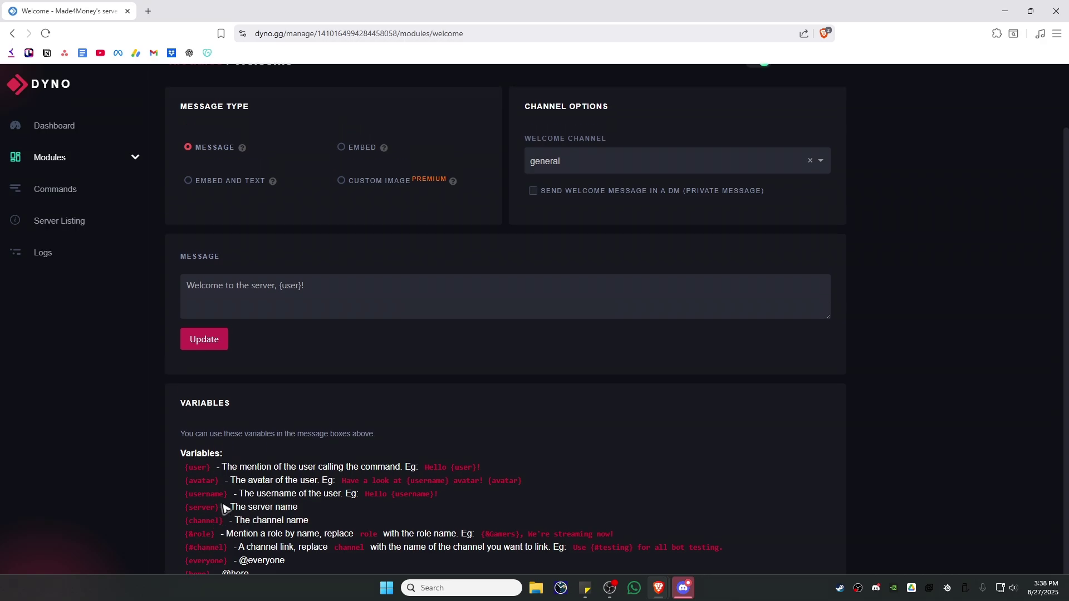
click(205, 413)
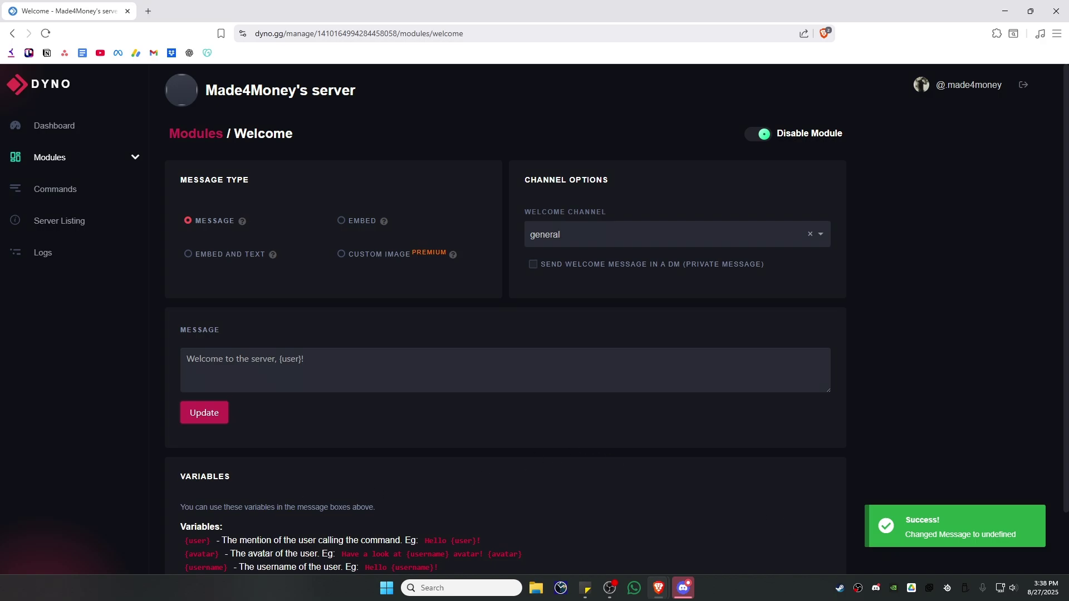
click(683, 587)
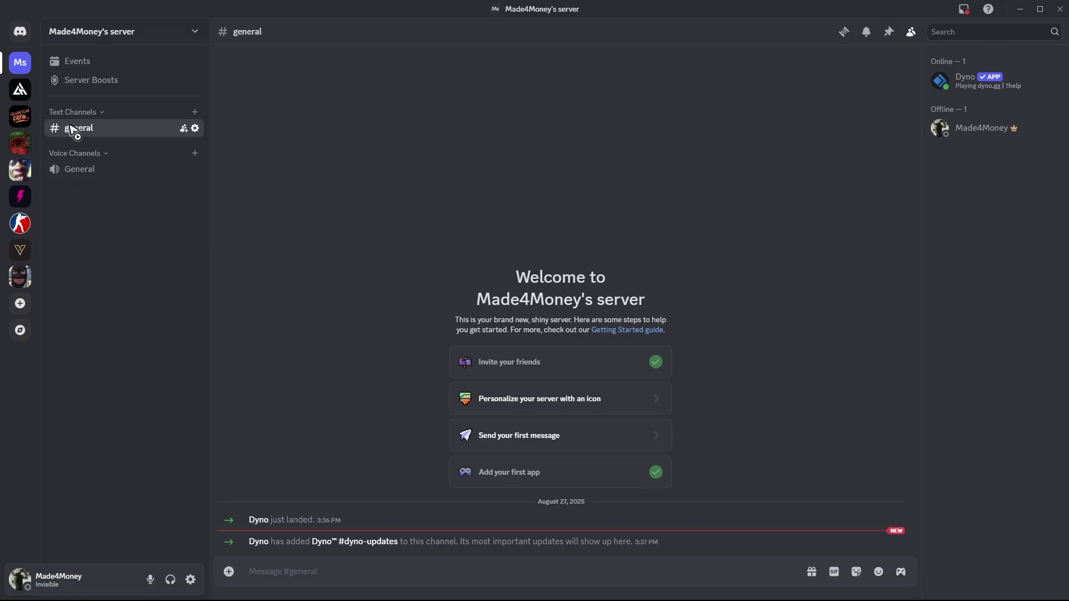
key(alt+Tab)
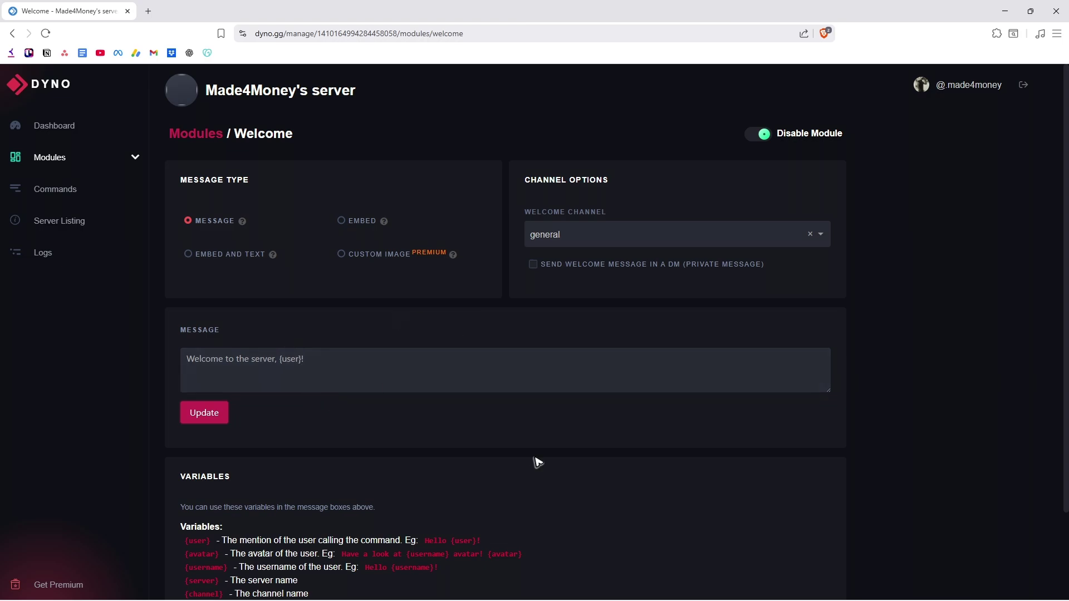
scroll(668, 463, down, 2)
scroll(602, 414, up, 2)
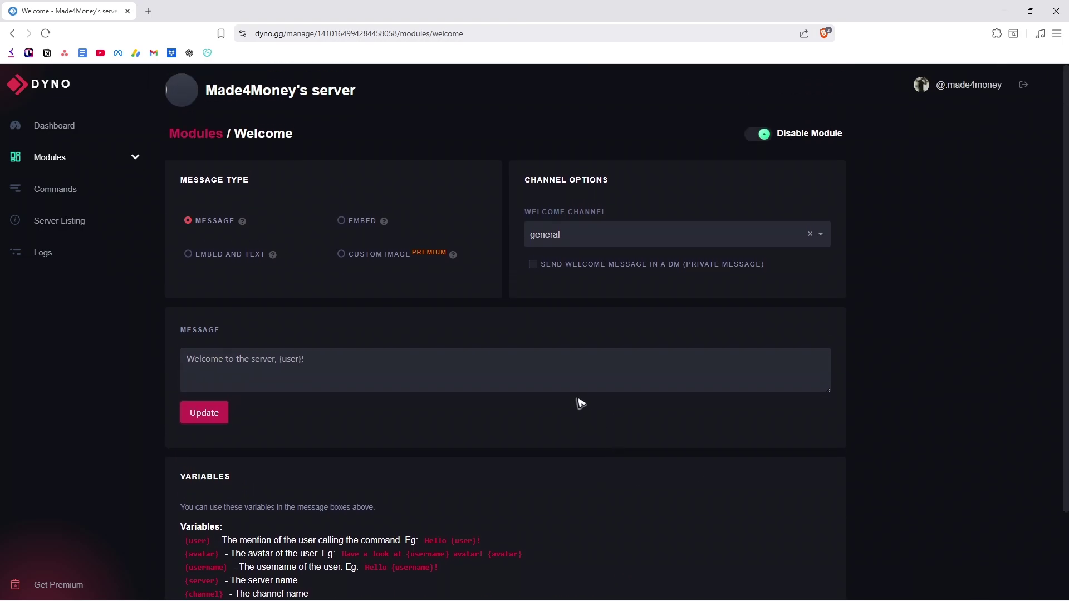